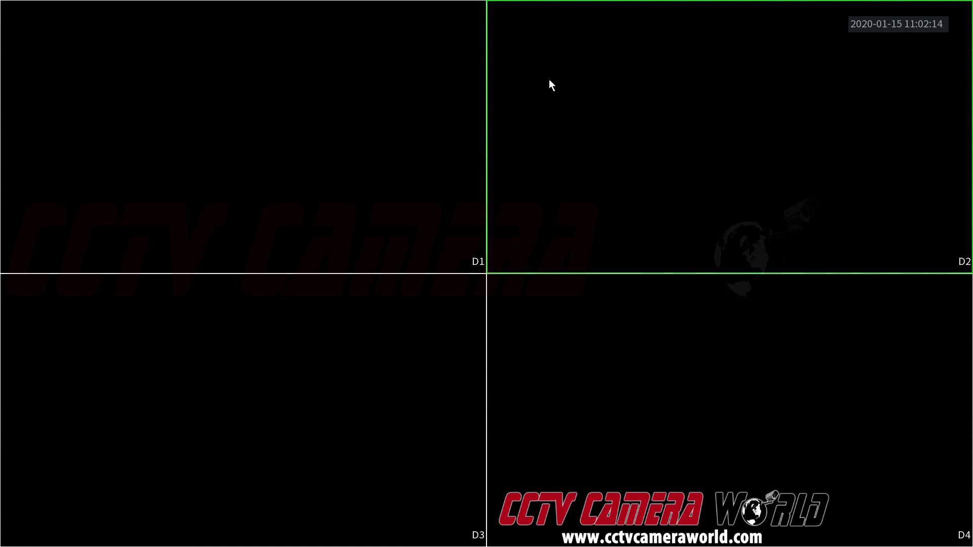
Step: From the NVR live view's Main Menu, open the Network TCP/IP settings page
right_click(542, 80)
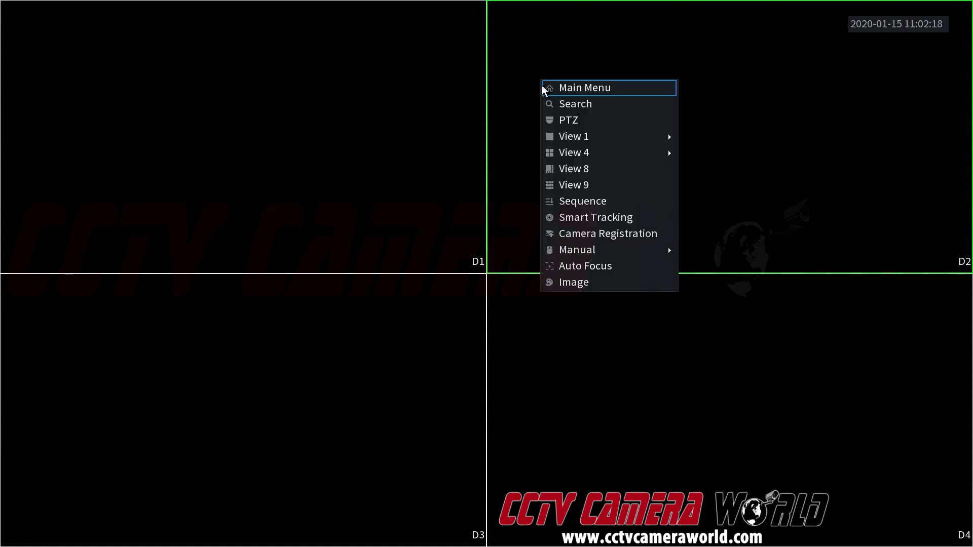
left_click(546, 89)
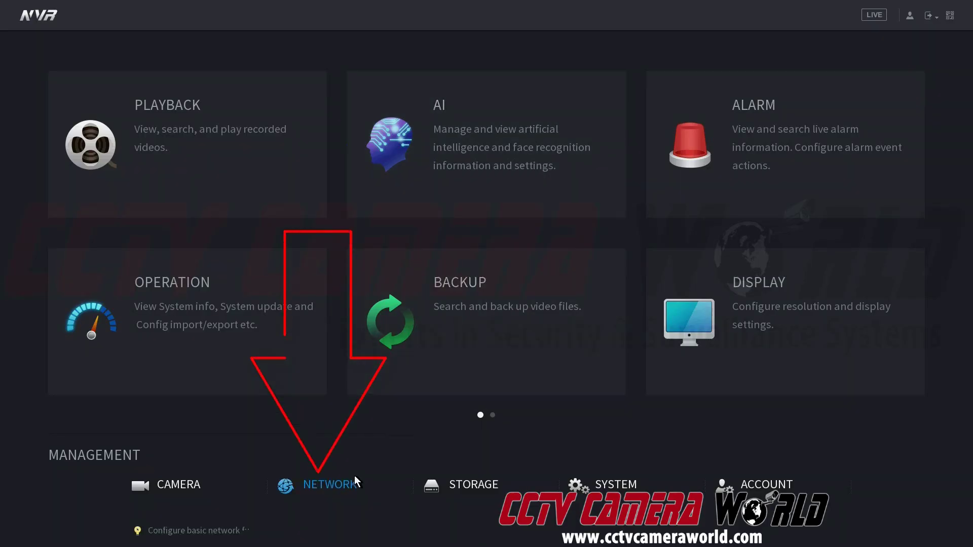
left_click(348, 490)
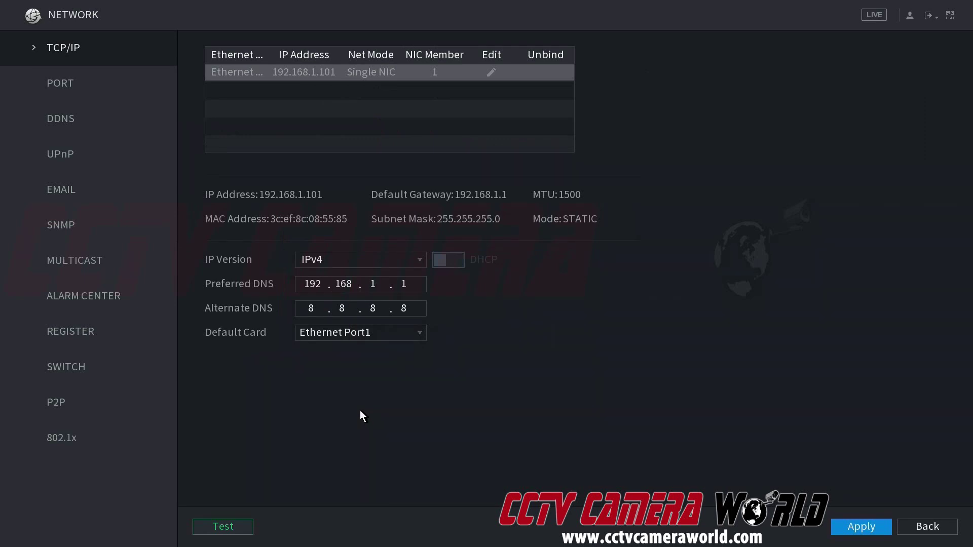
Step: Open the NVR's P2P settings page from the Network sidebar
left_click(63, 404)
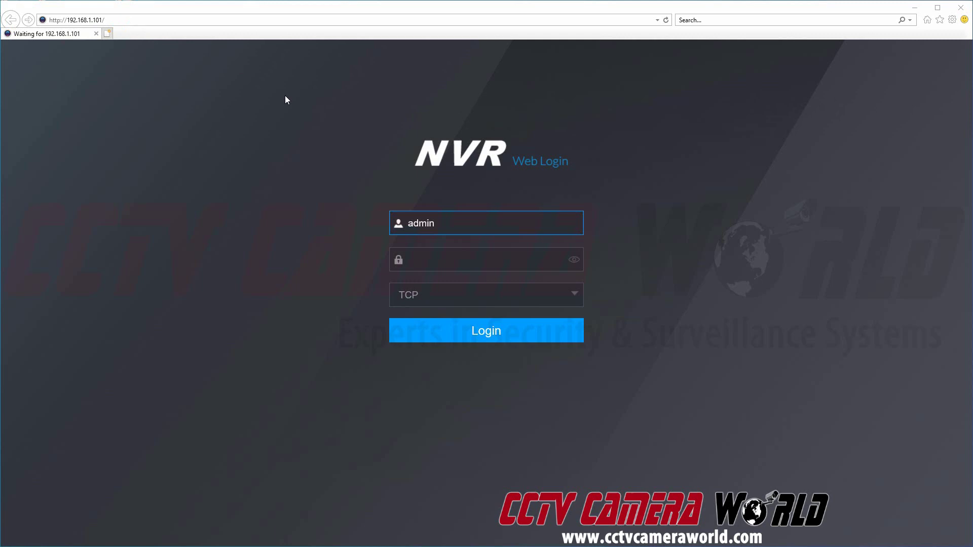
Step: Log into the NVR web interface by entering the account password
left_click(457, 265)
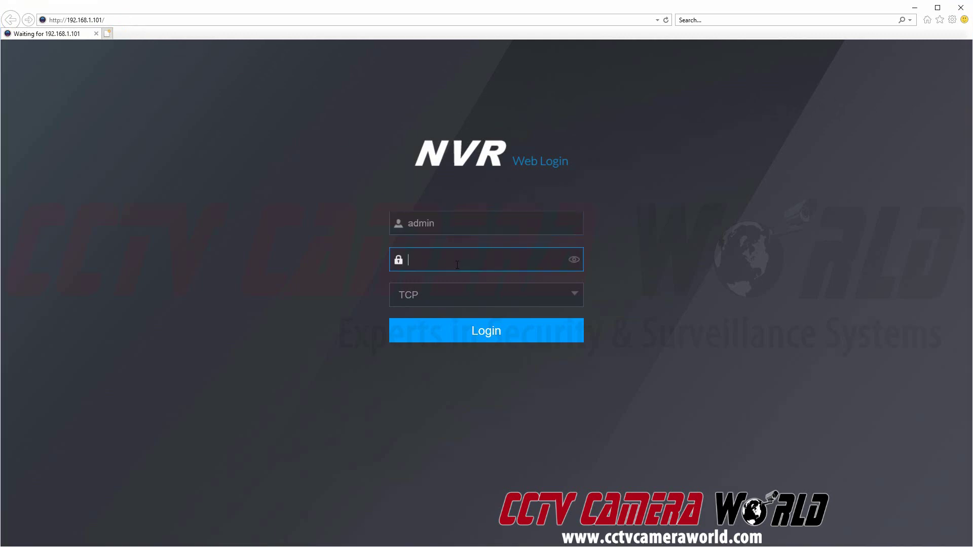
type("admin123")
key("Return")
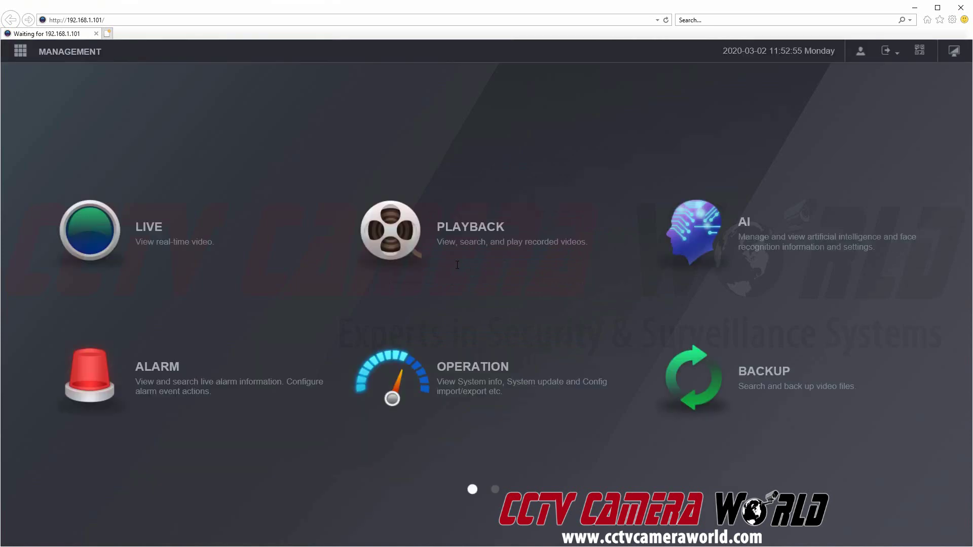
Step: Go to Management > Network in the web interface and open the P2P page
left_click(80, 56)
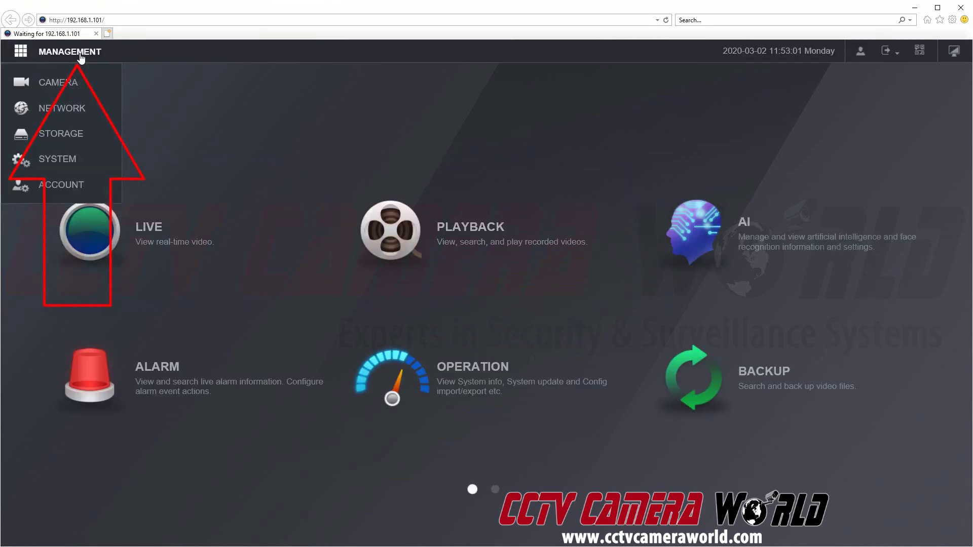
left_click(71, 111)
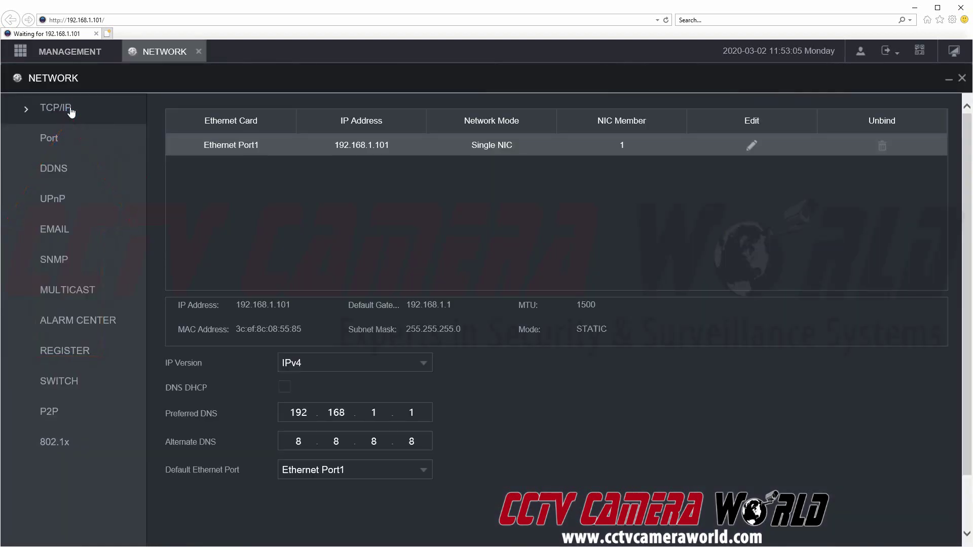
left_click(57, 411)
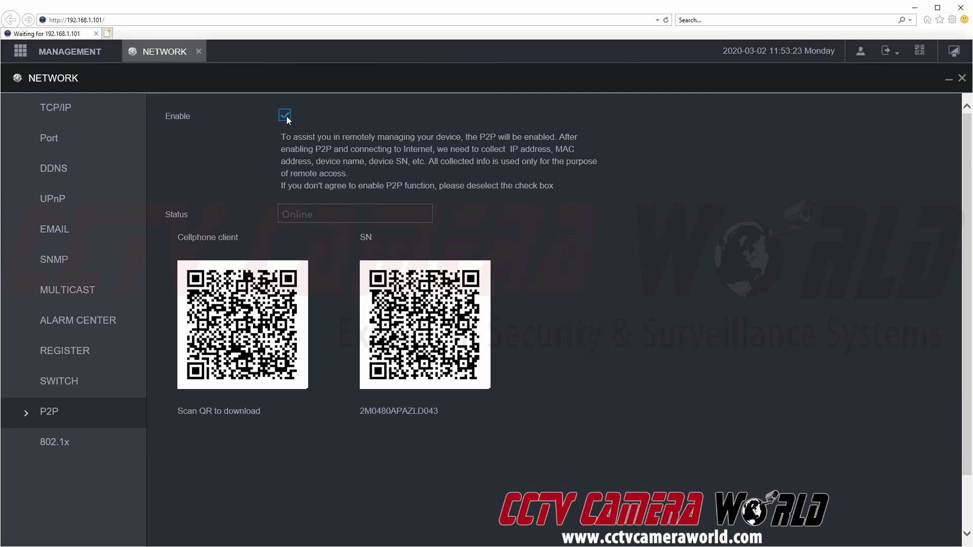
scroll(969, 524, "down", 2)
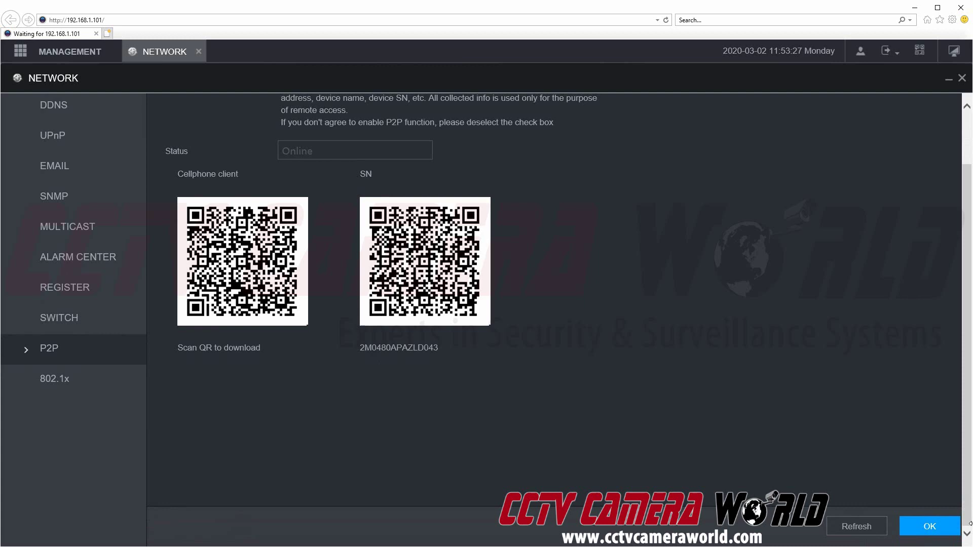
left_click(931, 527)
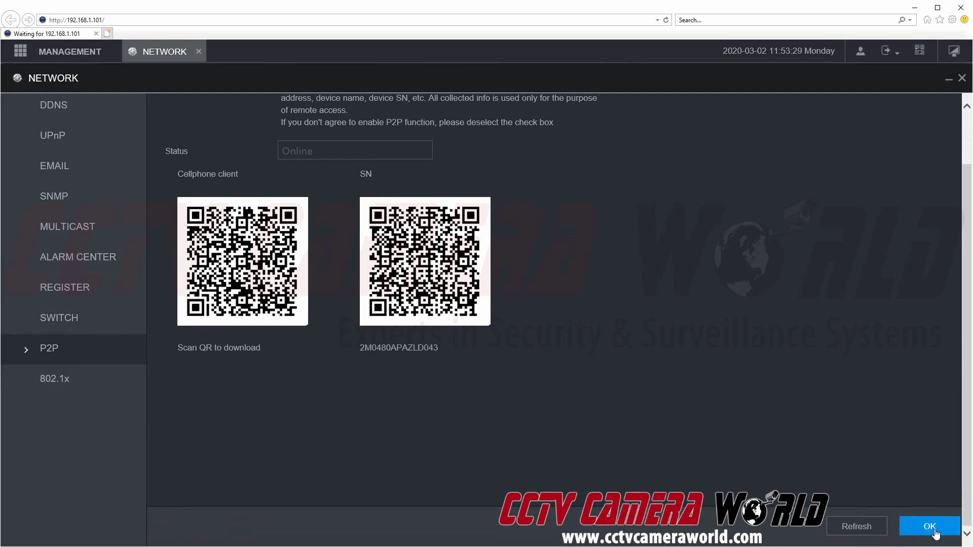
scroll(648, 382, "up", 2)
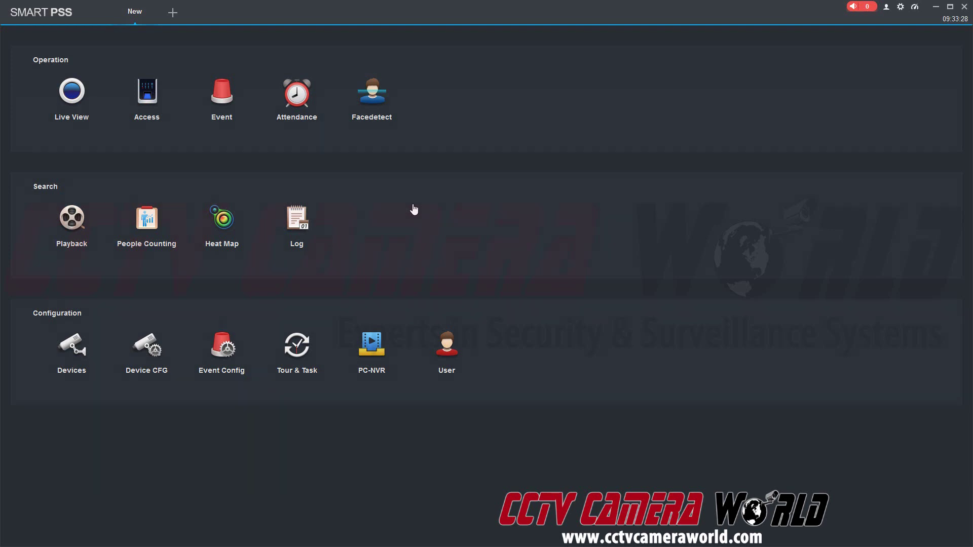
Step: Open SmartPSS's Devices tab from Configuration, showing 0 devices
left_click(81, 354)
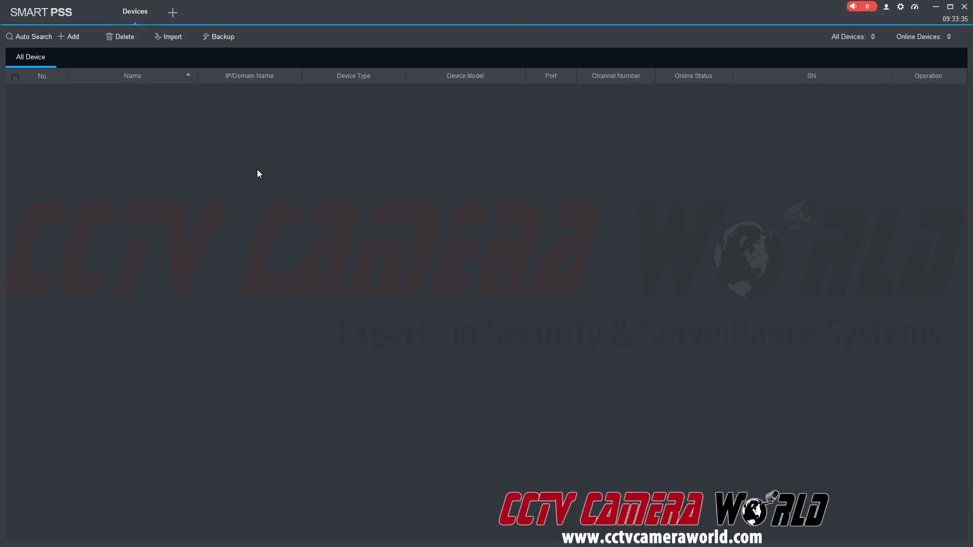
left_click(172, 12)
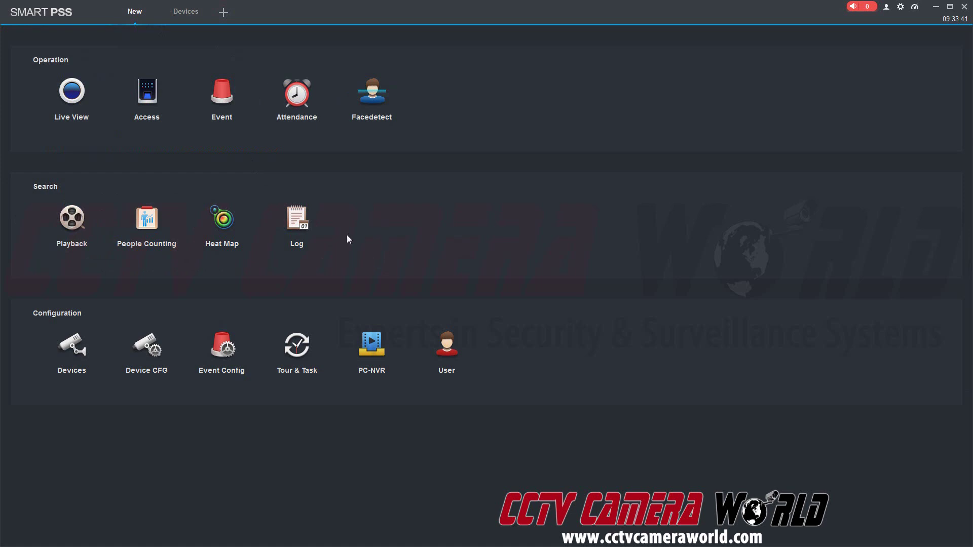
left_click(180, 17)
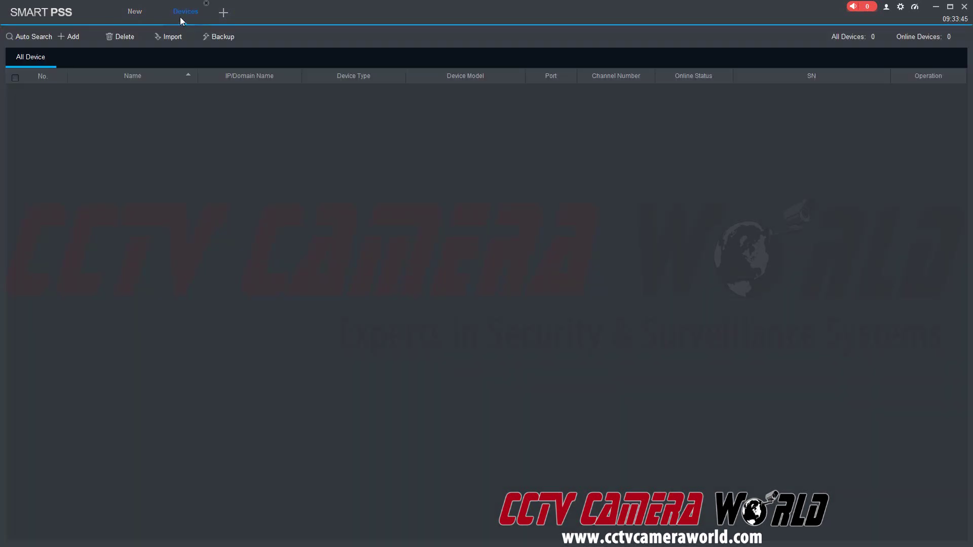
Step: Start a manual device add with method SN (For Device Support P2P)
left_click(84, 38)
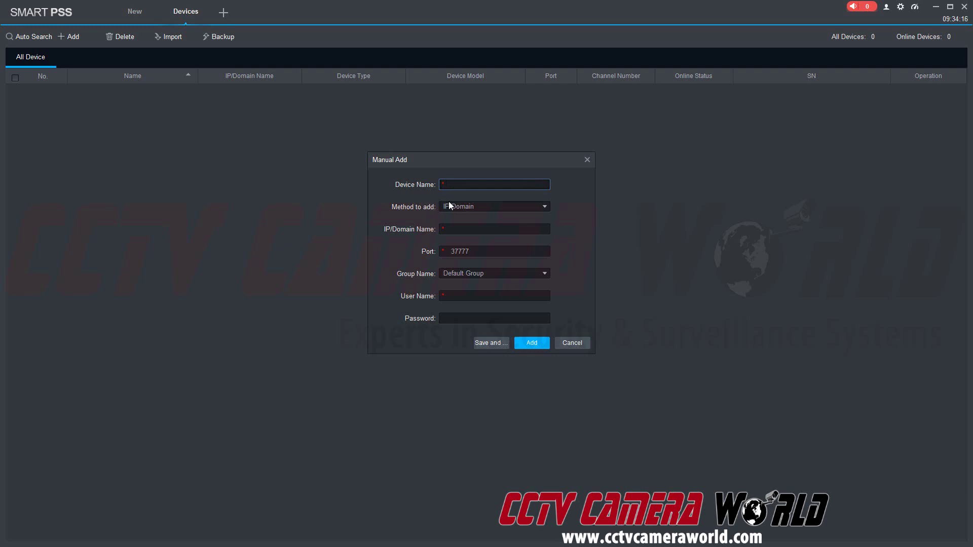
left_click(458, 207)
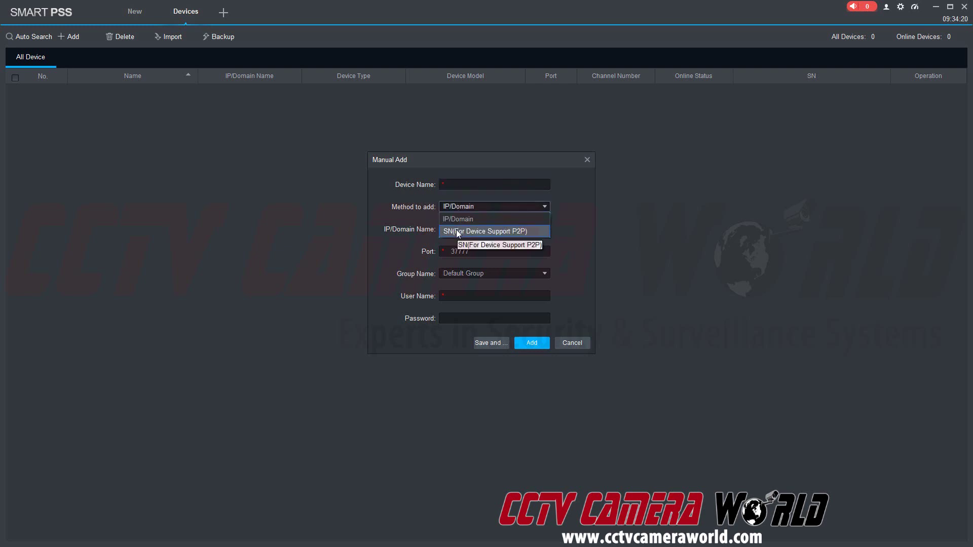
left_click(457, 232)
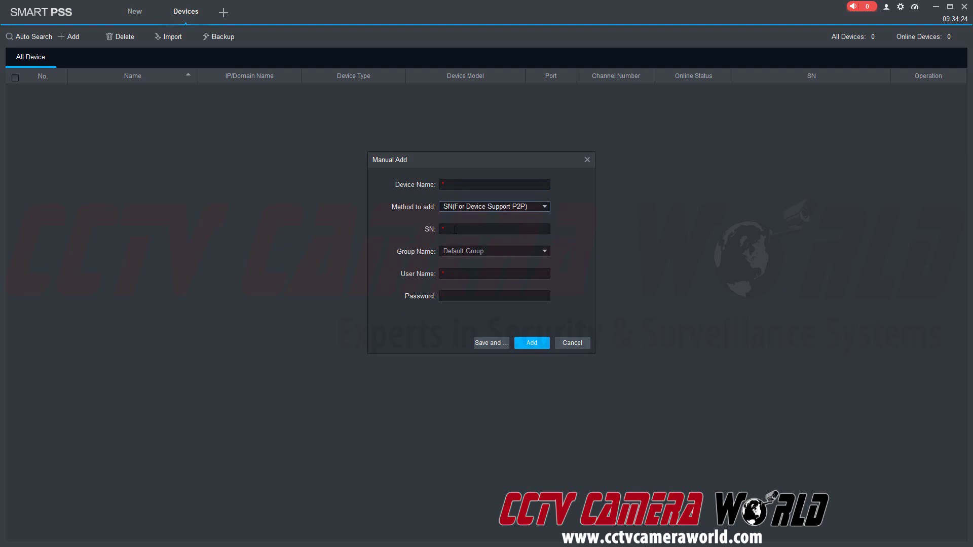
left_click(491, 186)
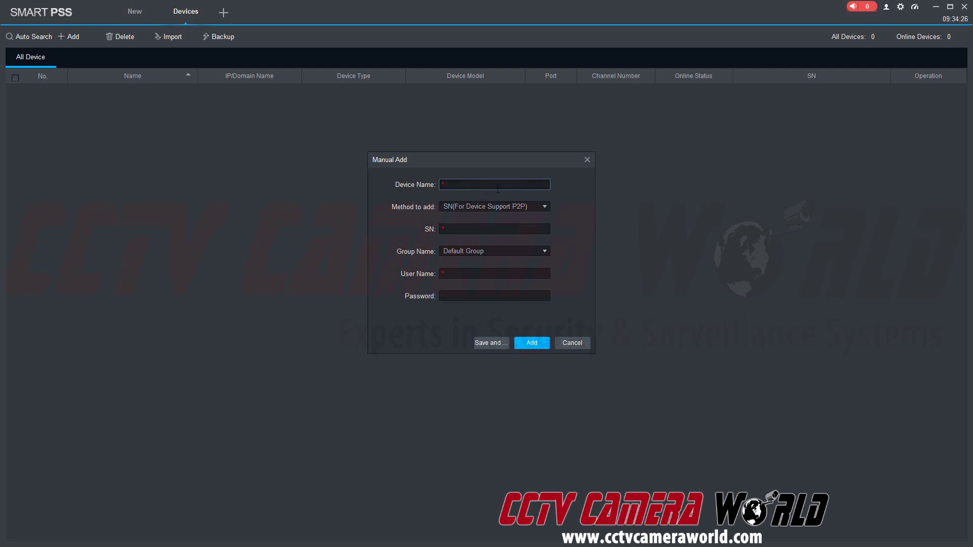
type("Home")
key("Tab")
key("Tab")
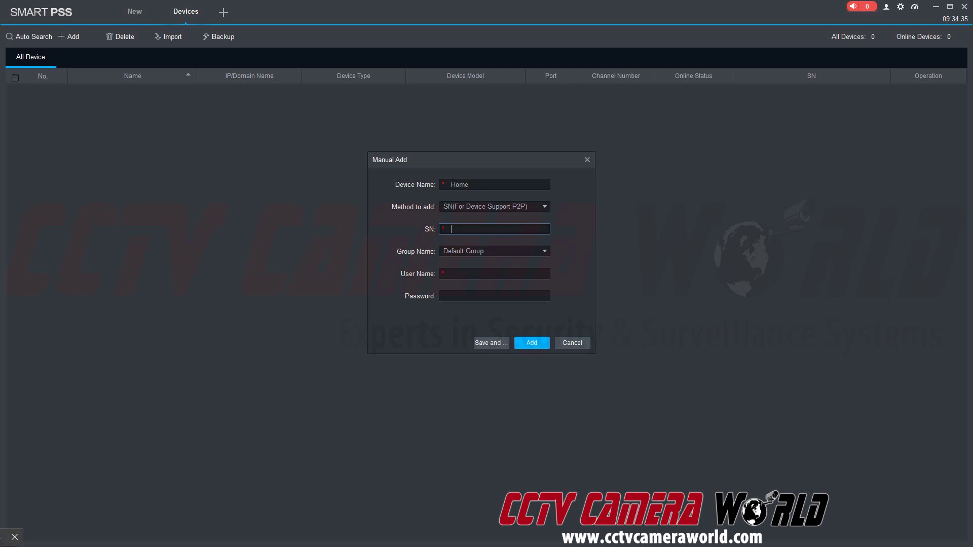
type("2M0480APAZLD043")
left_click(488, 273)
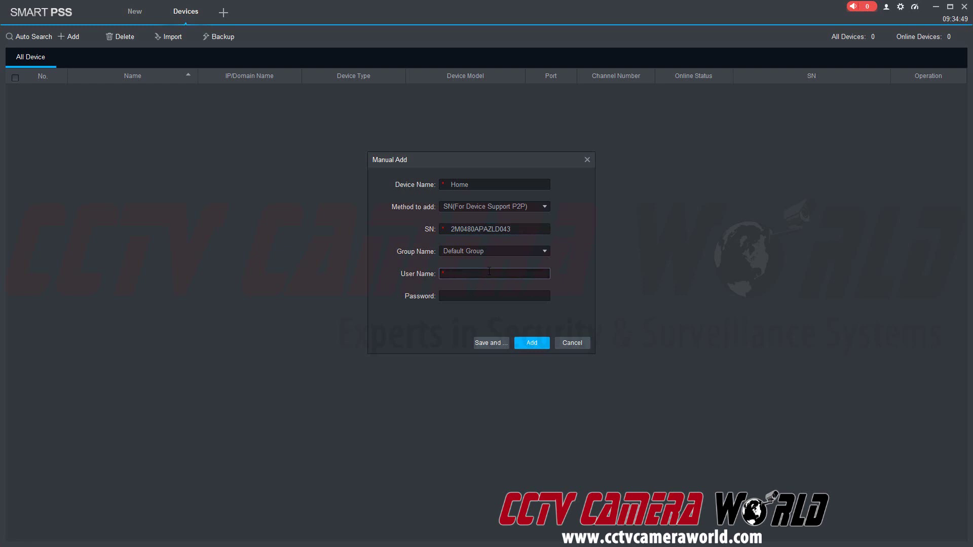
type("admin")
key("Tab")
type("ad")
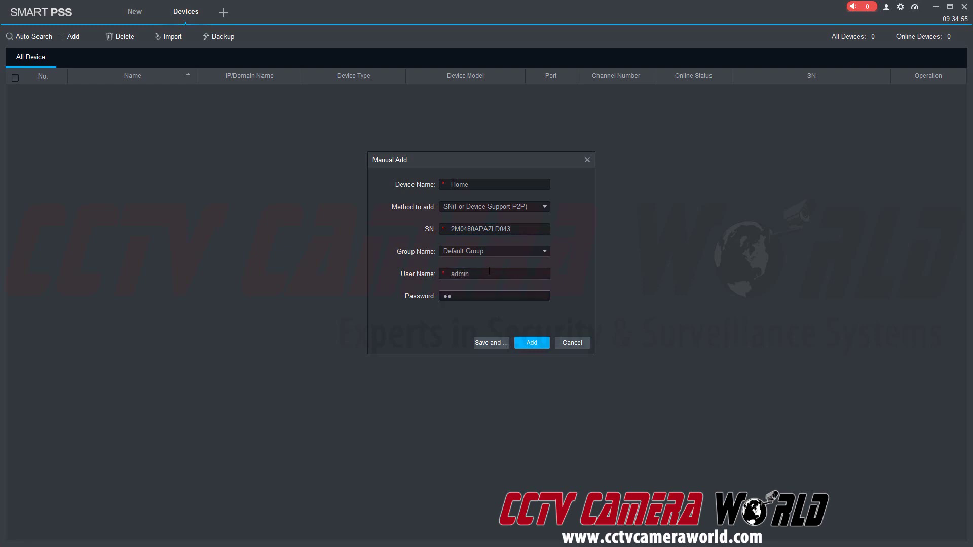
type("min123")
Step: Add the Home device to the SmartPSS device list
left_click(524, 344)
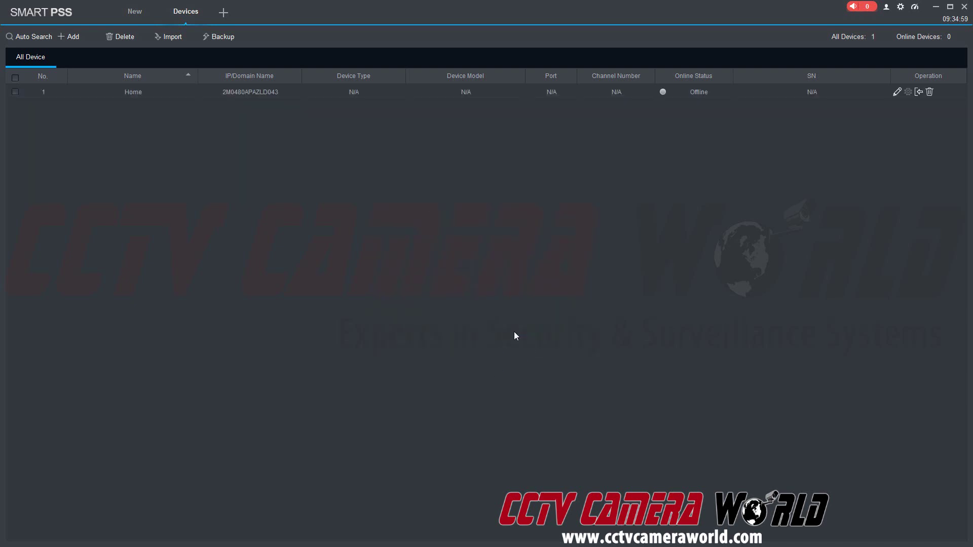